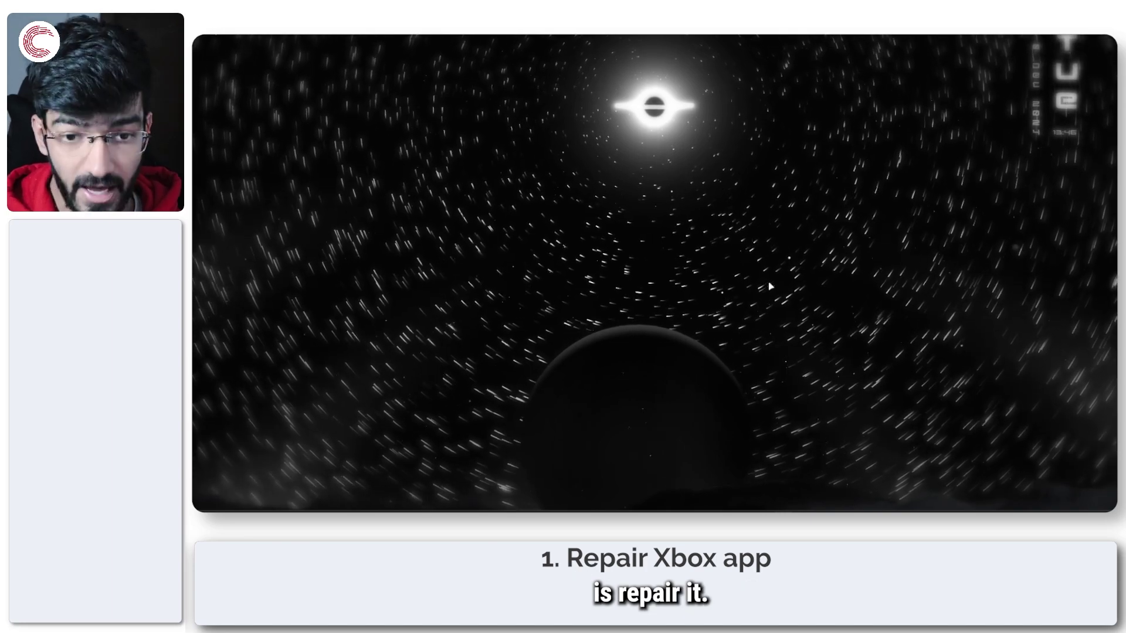
Step: Bring up the Win+X quick-link menu of system tools
key("super+x")
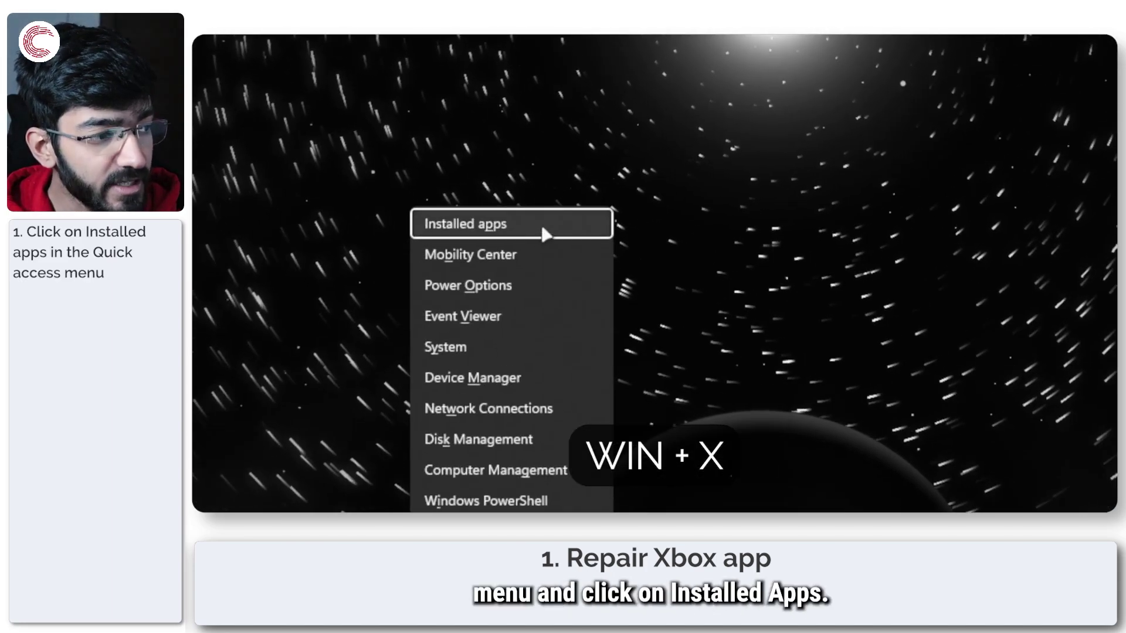
Step: Search Installed apps for 'xbox', open the Xbox app's Advanced options and scroll to Reset
left_click(517, 219)
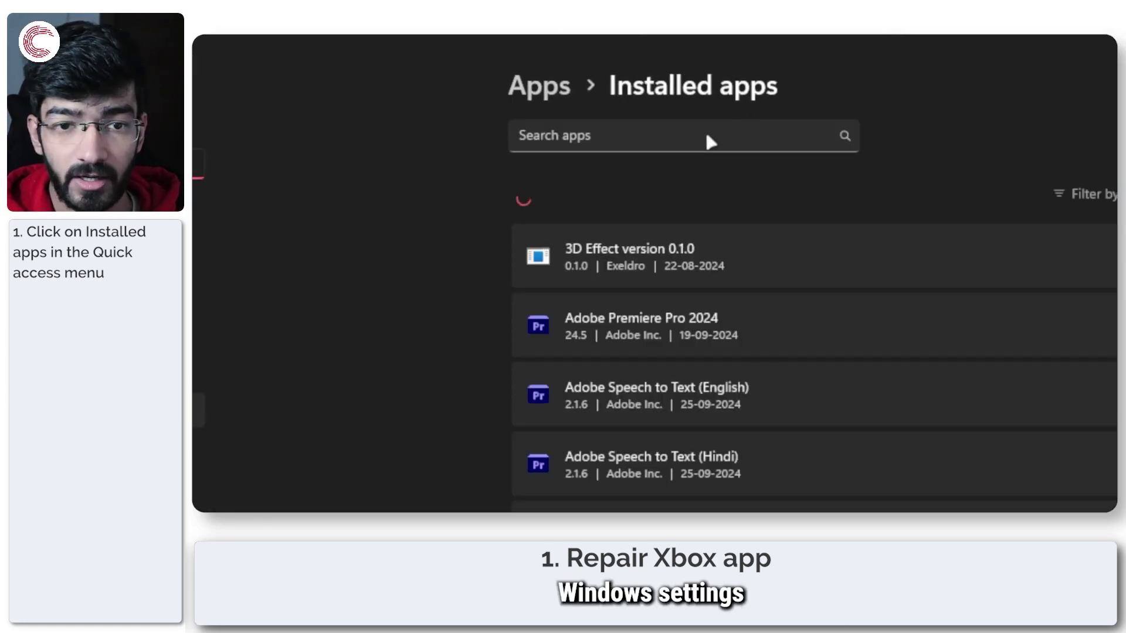
left_click(661, 142)
type("xbox")
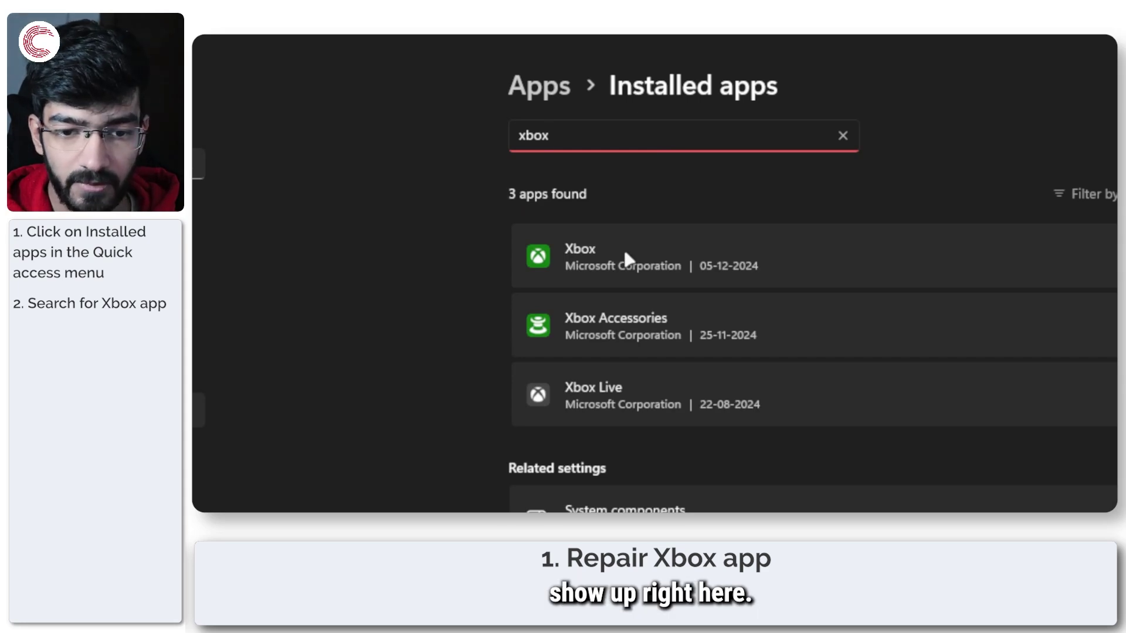
left_click(791, 265)
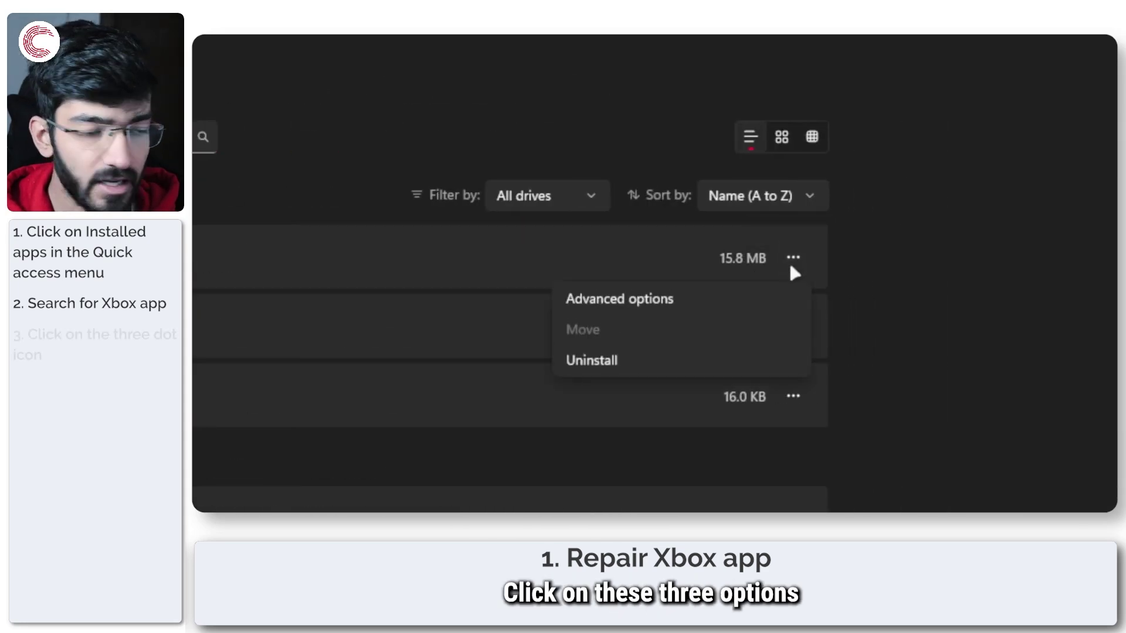
left_click(600, 299)
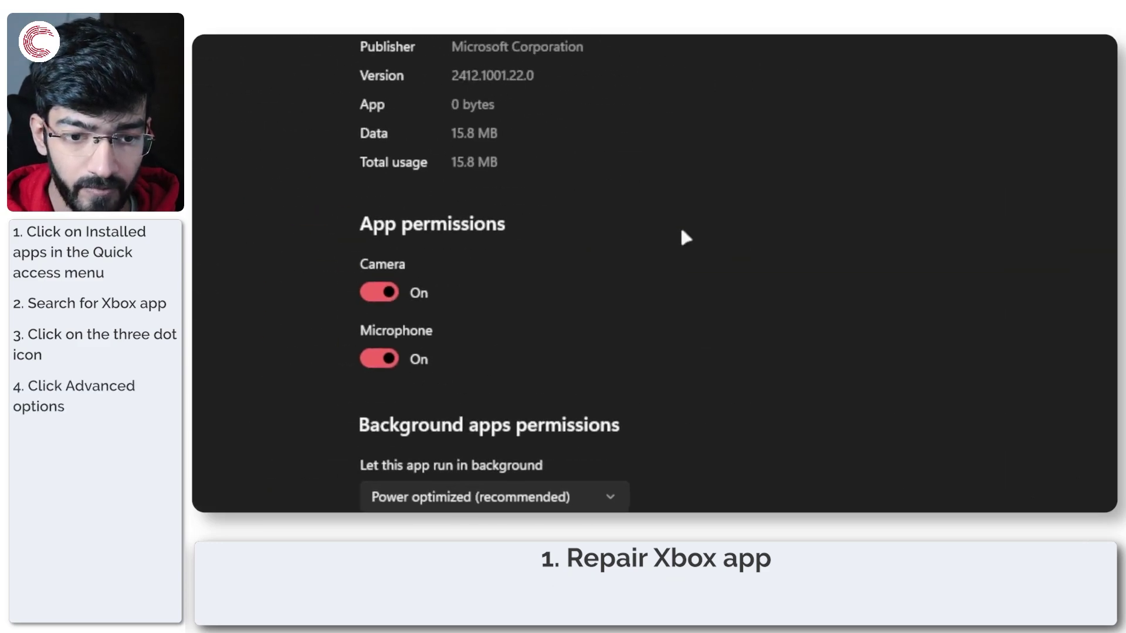
scroll(648, 289, "down", 15)
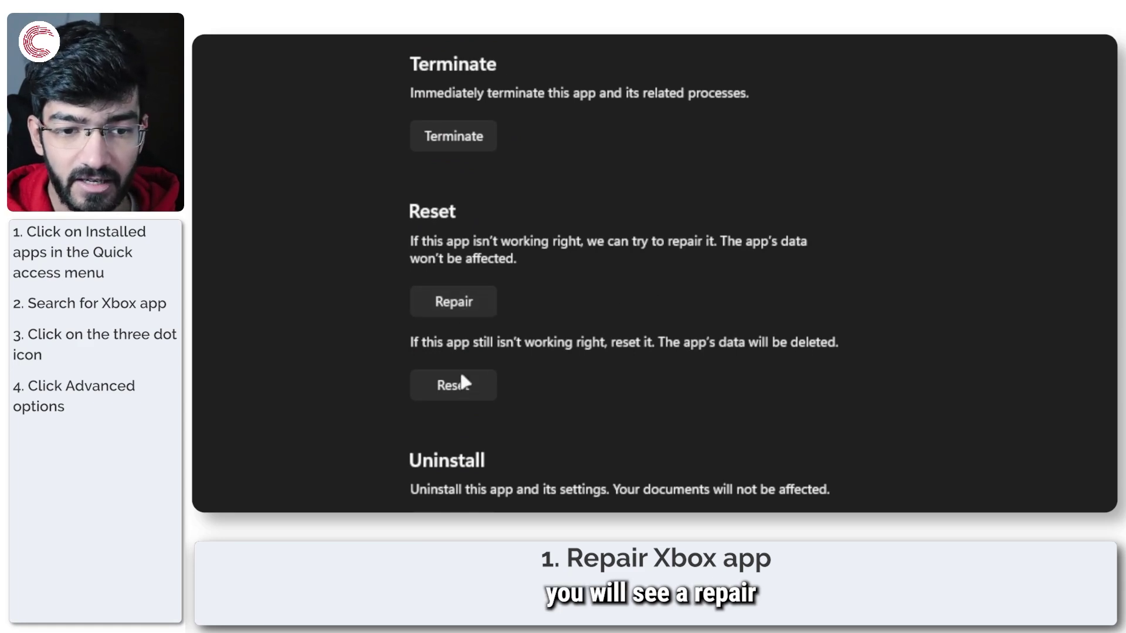
Step: Repair the Xbox app, keeping its data intact
left_click(455, 309)
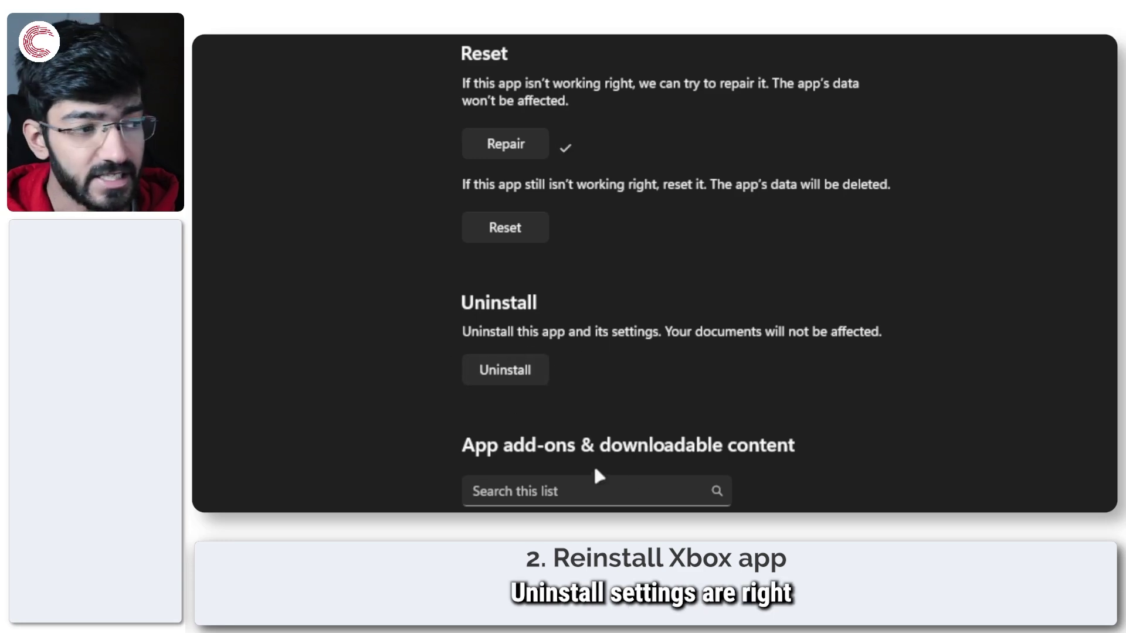
Step: Uninstall the Xbox app, then launch Microsoft Store from a 'microsoft store' Start search
left_click(505, 370)
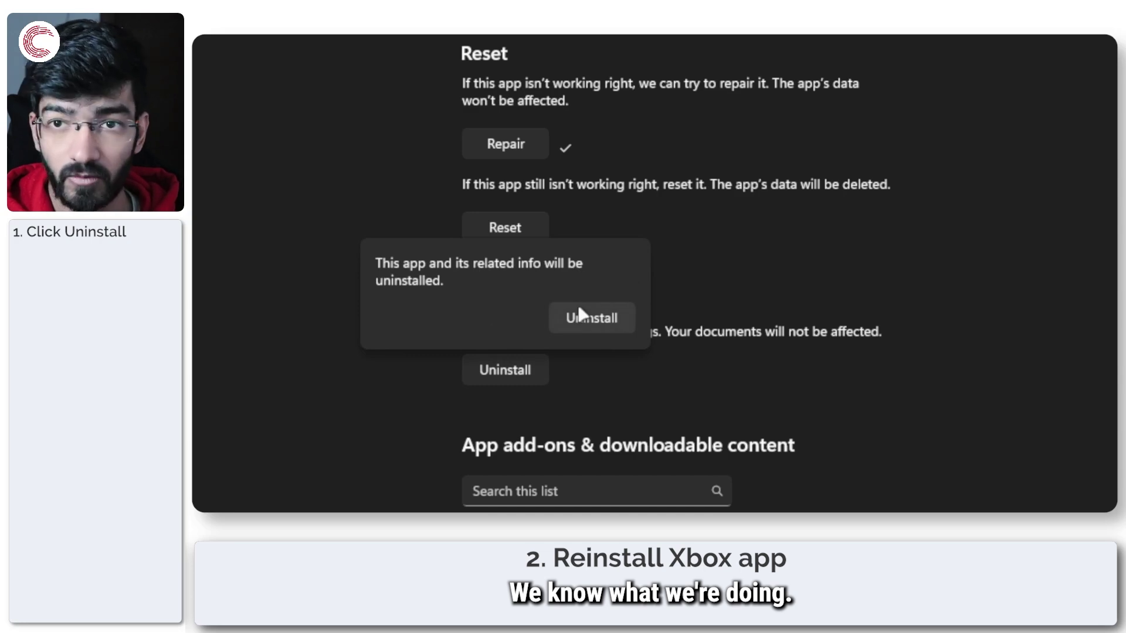
left_click(580, 326)
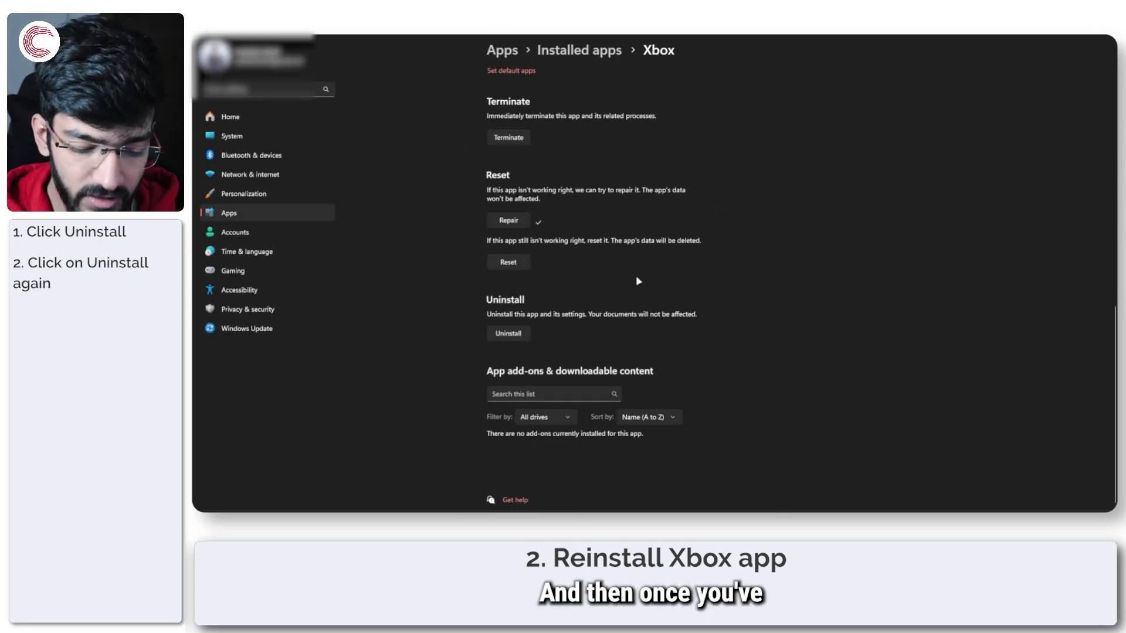
key("super")
type("window")
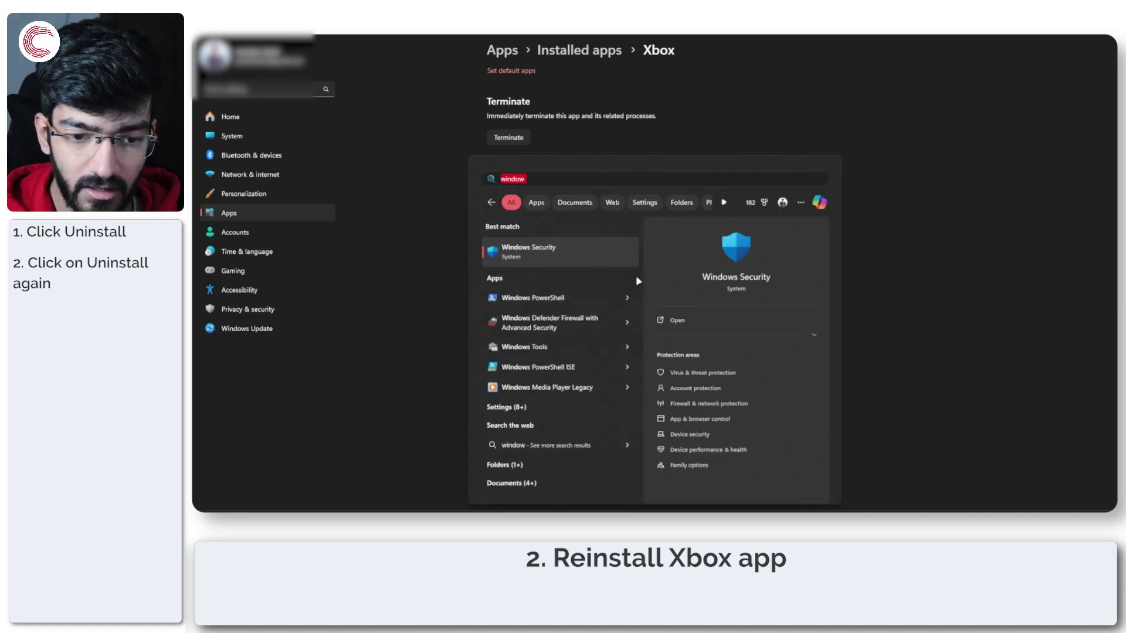
key("BackSpace")
type("mic")
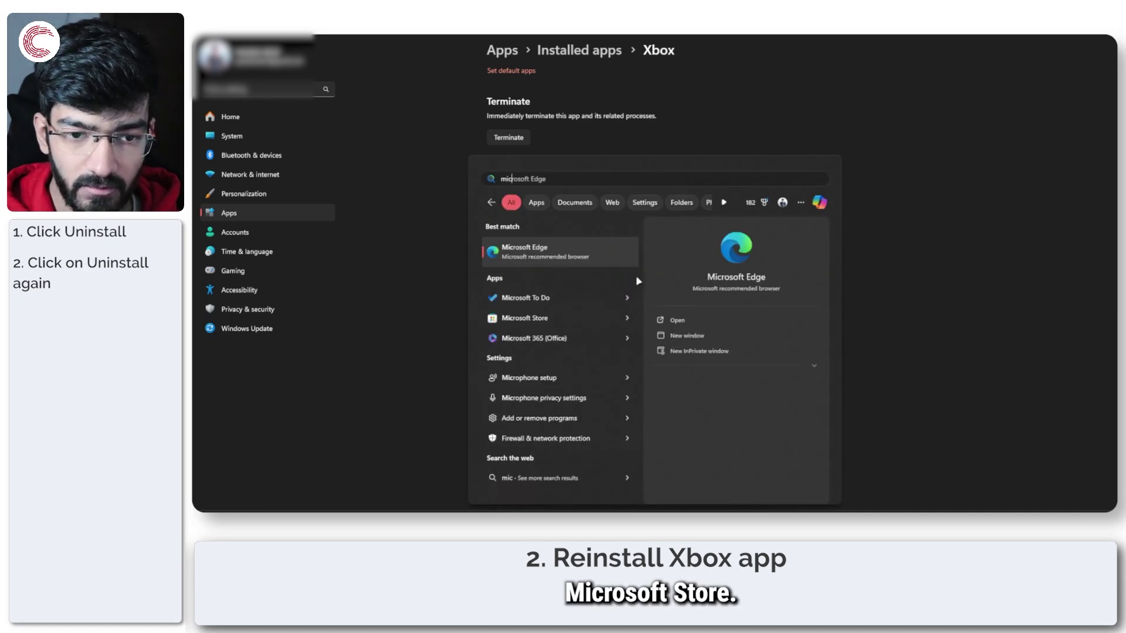
type("rosoft store")
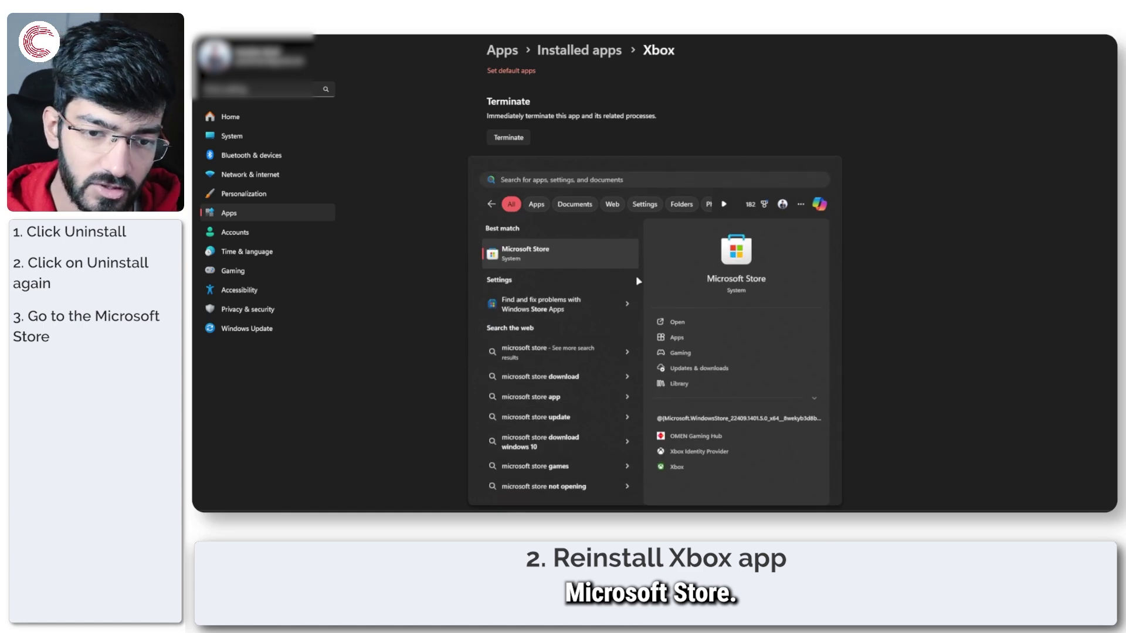
key("Return")
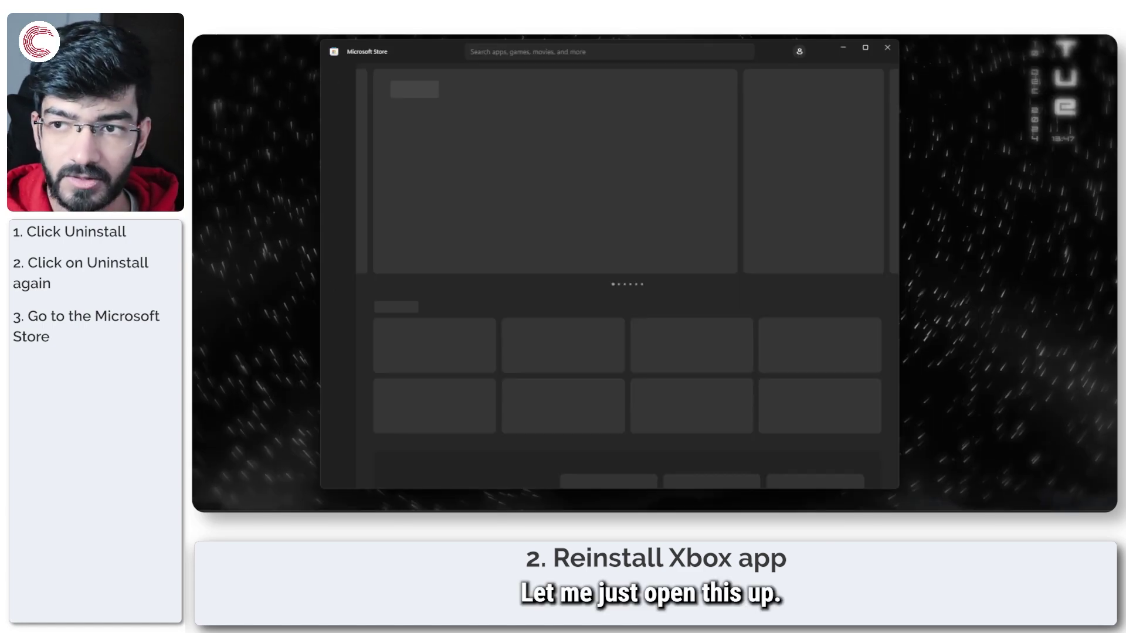
Step: Search the Store for 'xbox' and open the Xbox app's page
left_click(593, 56)
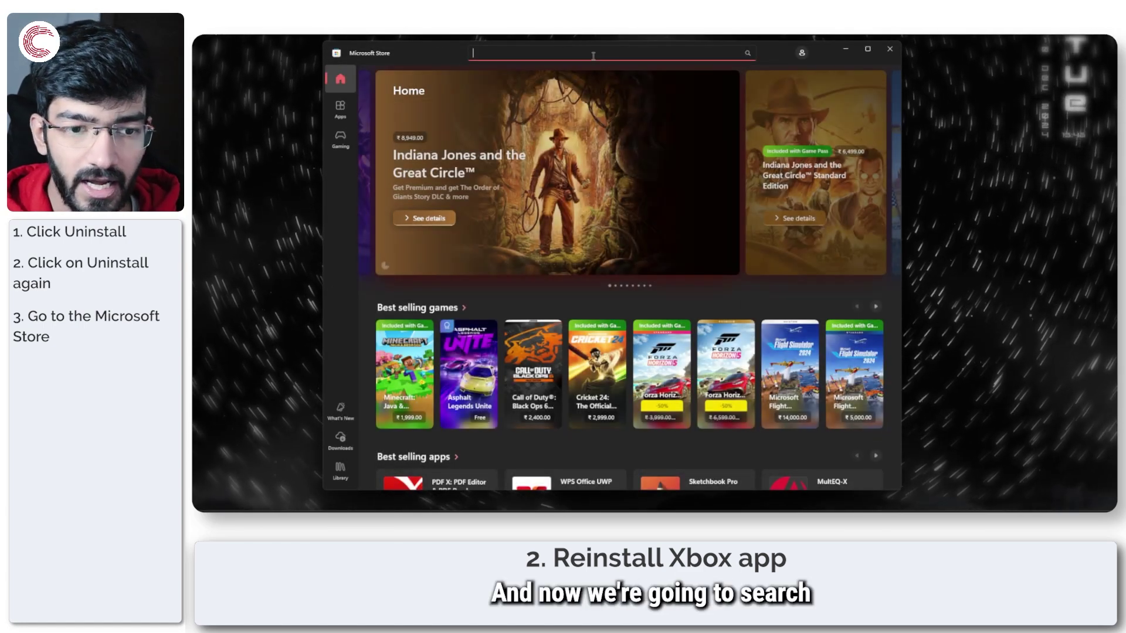
type("xbox")
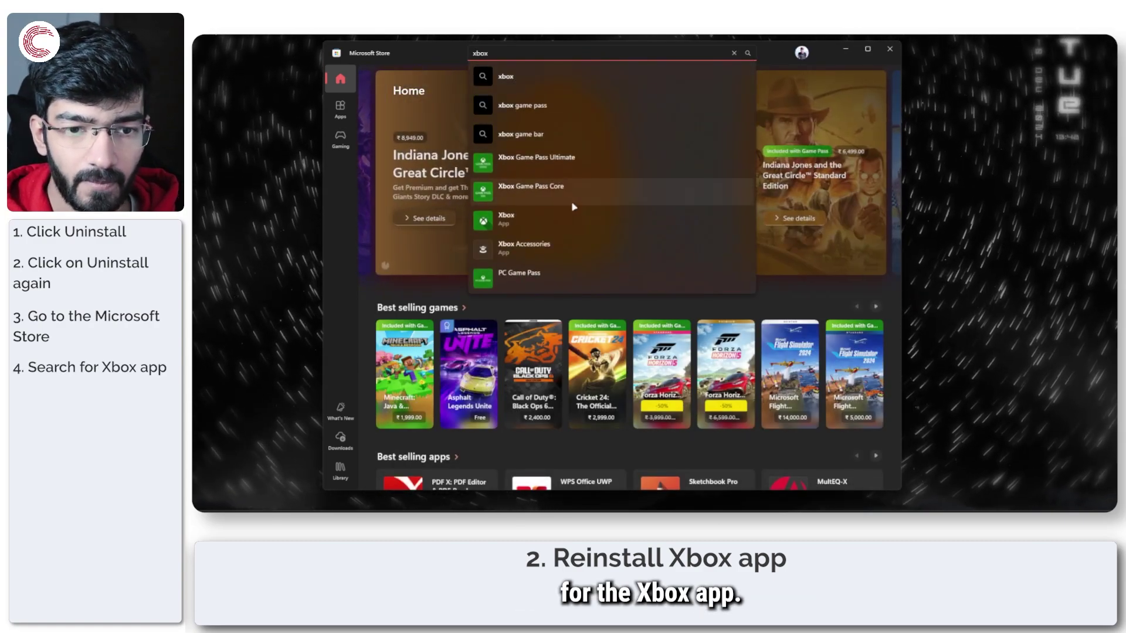
left_click(569, 199)
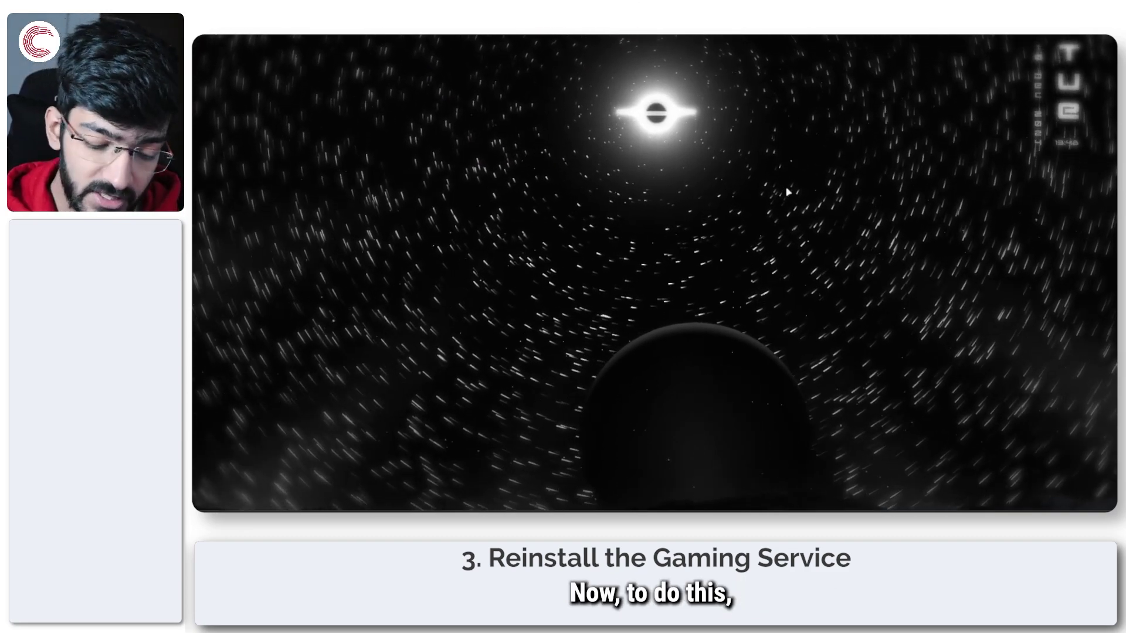
Step: Search Start for 'command' and run Command Prompt as administrator
key("super")
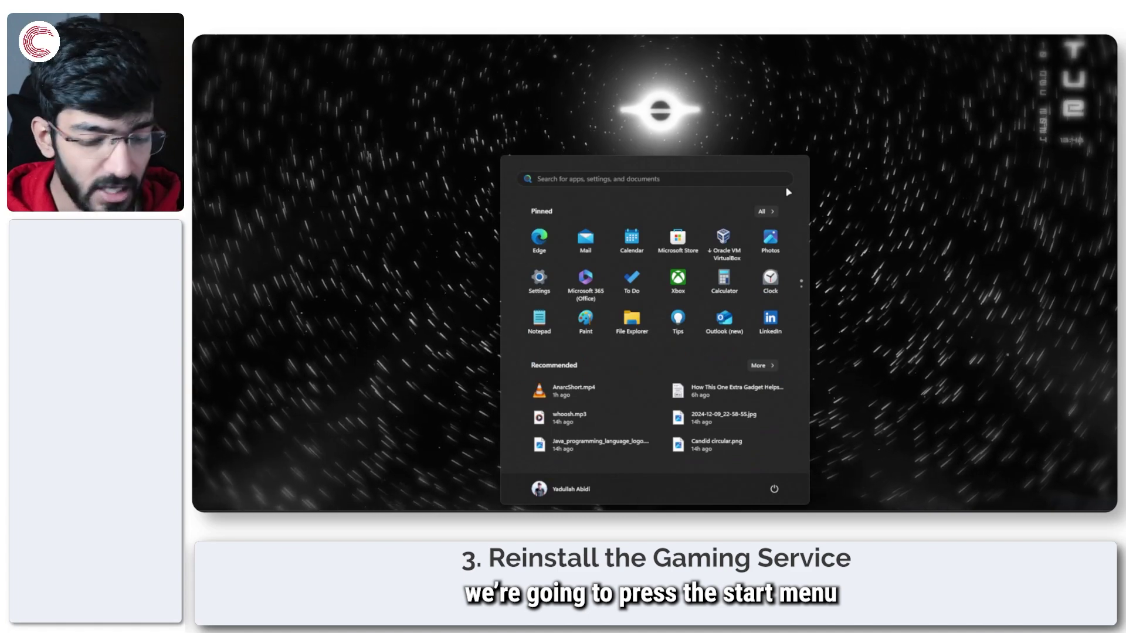
type("command")
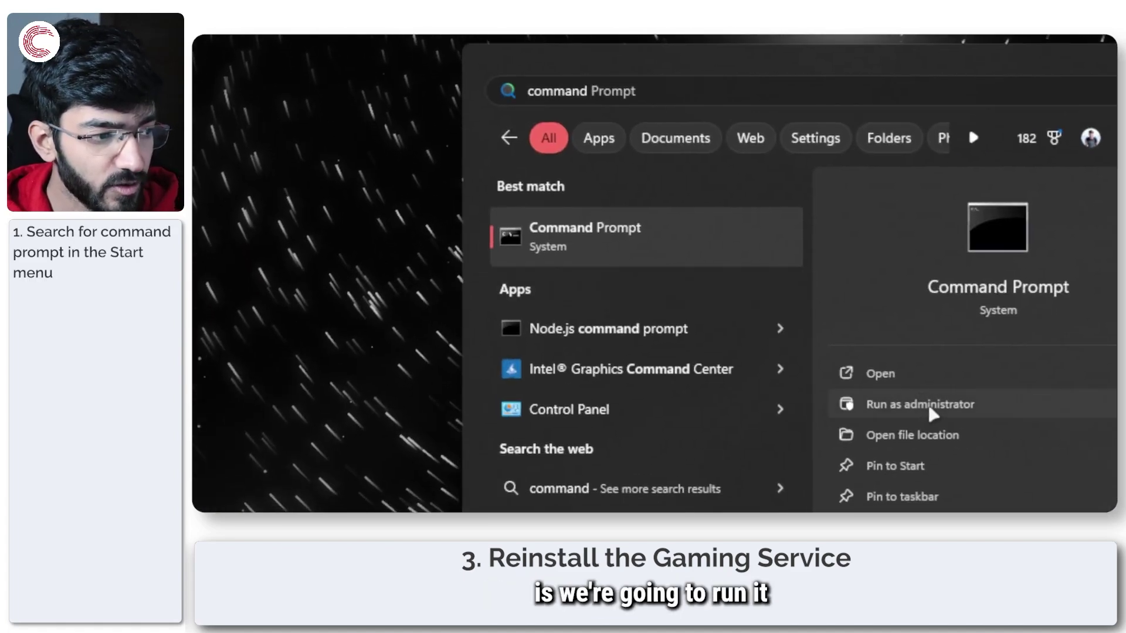
left_click(929, 407)
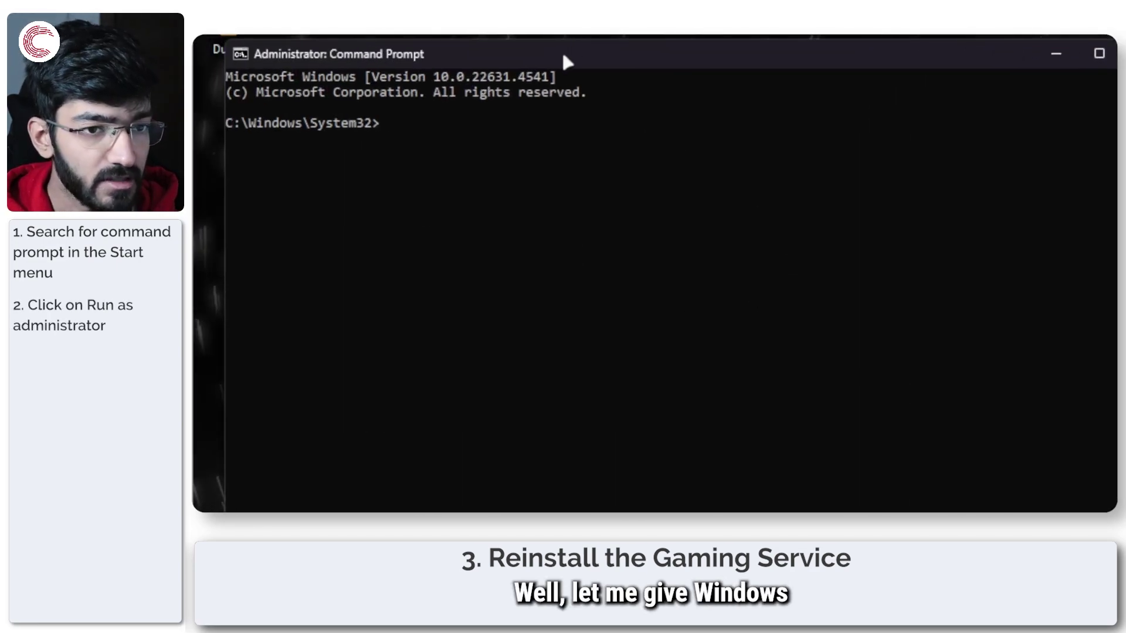
left_click_drag(563, 55, 878, 196)
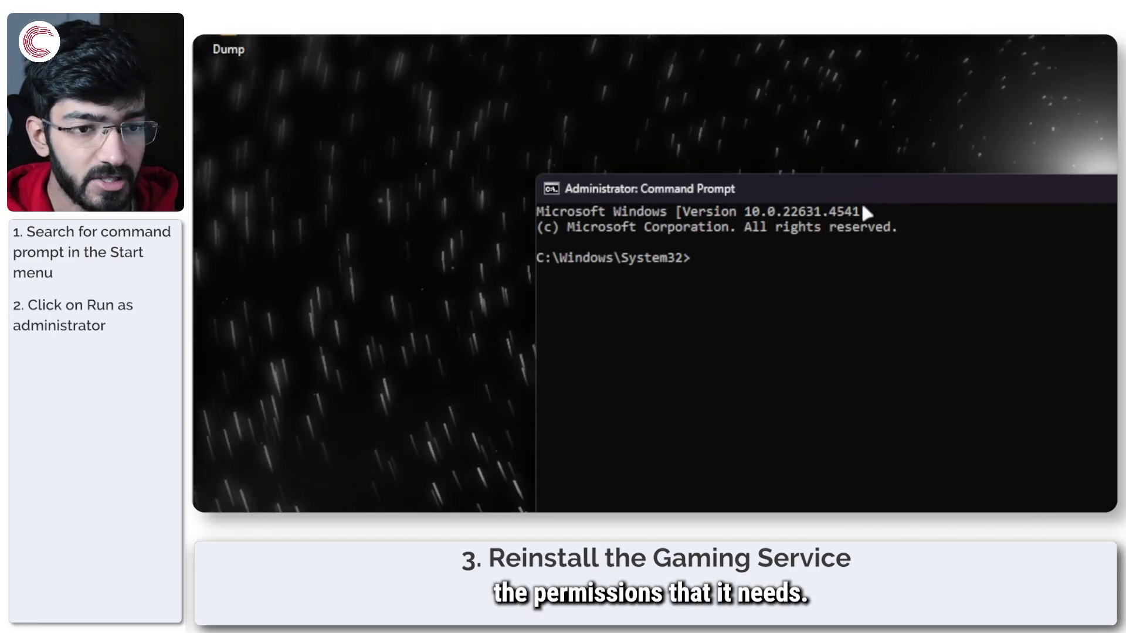
left_click(908, 303)
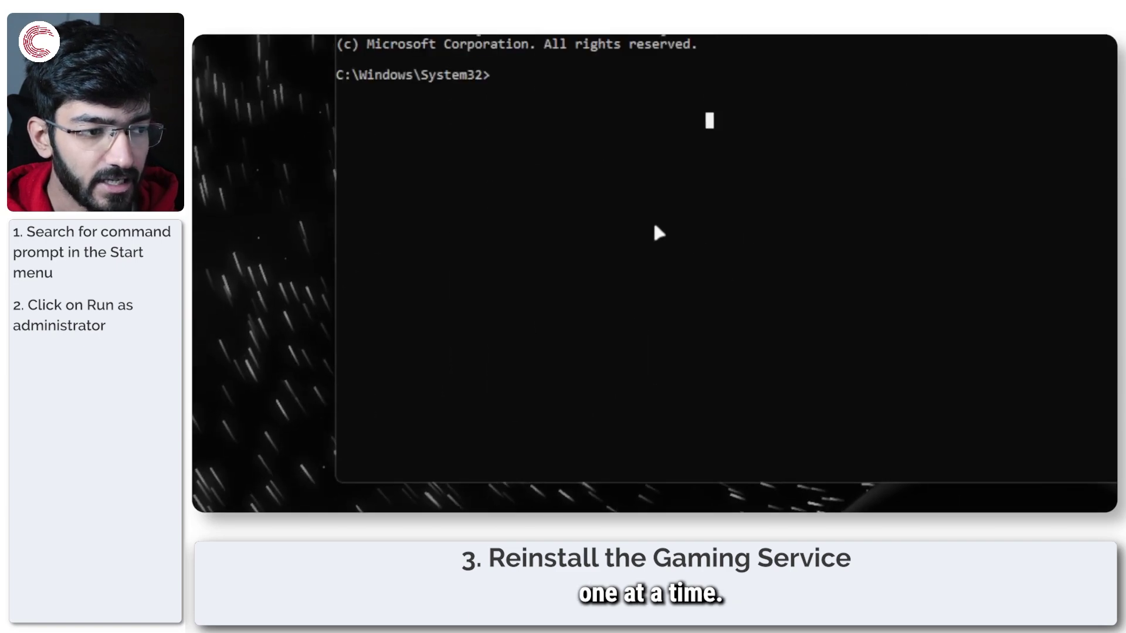
key("Escape")
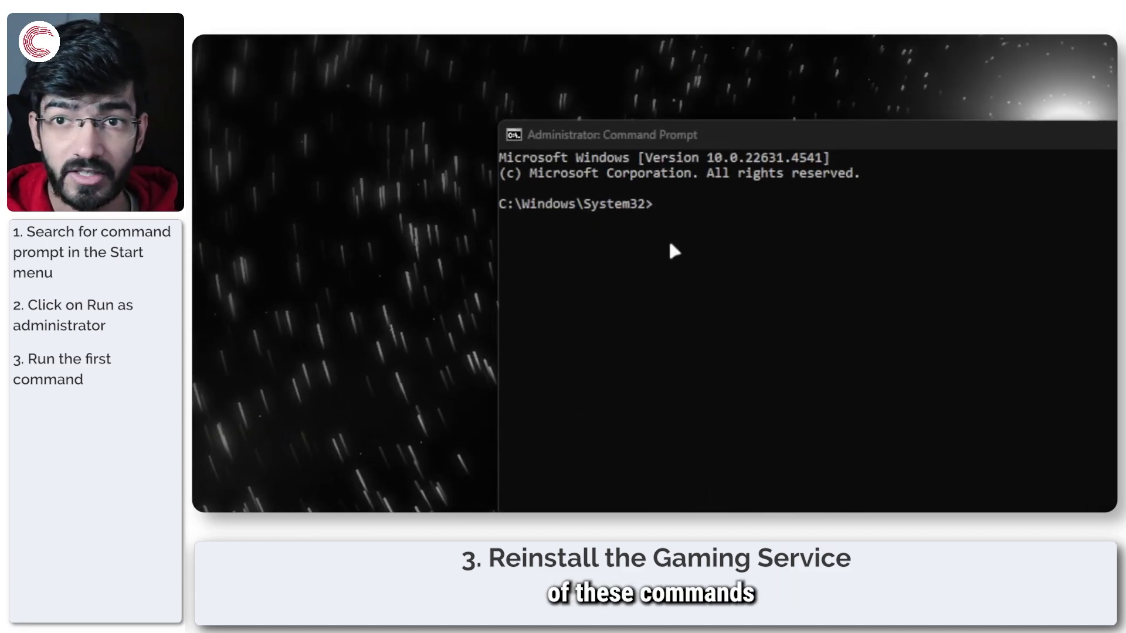
type("get-appxpackage Microsoft.GamingServices | remove-AppxPackage")
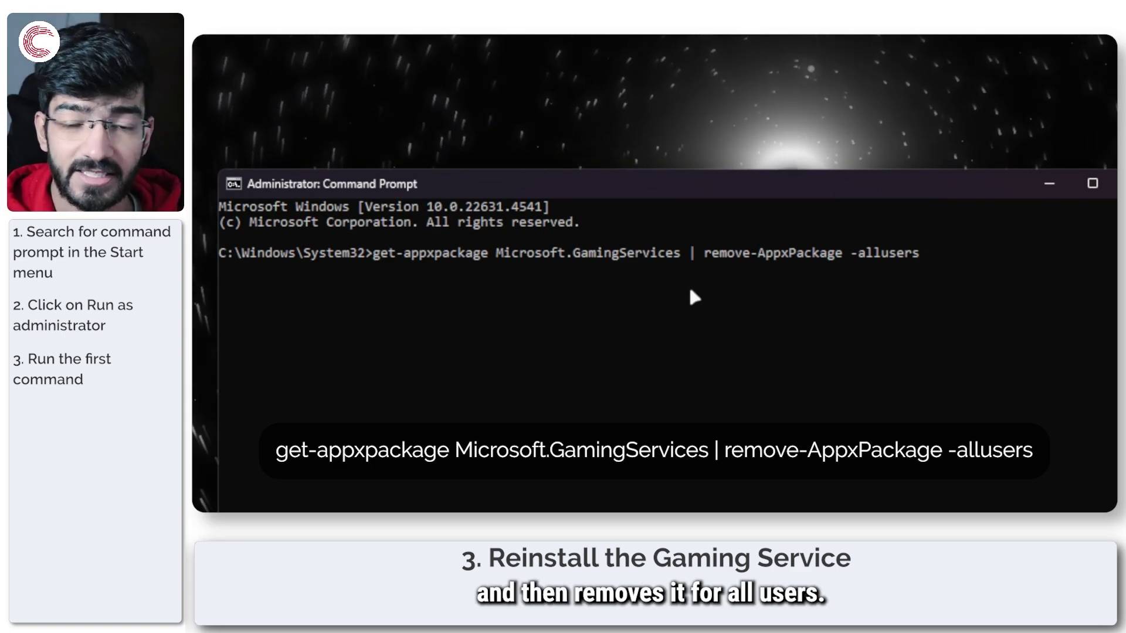
key("BackSpace")
key("BackSpace")
key("BackSpace")
key("BackSpace")
key("BackSpace")
key("BackSpace")
key("BackSpace")
key("BackSpace")
key("BackSpace")
key("BackSpace")
key("BackSpace")
key("BackSpace")
key("BackSpace")
key("BackSpace")
key("BackSpace")
key("BackSpace")
key("BackSpace")
key("BackSpace")
key("BackSpace")
key("BackSpace")
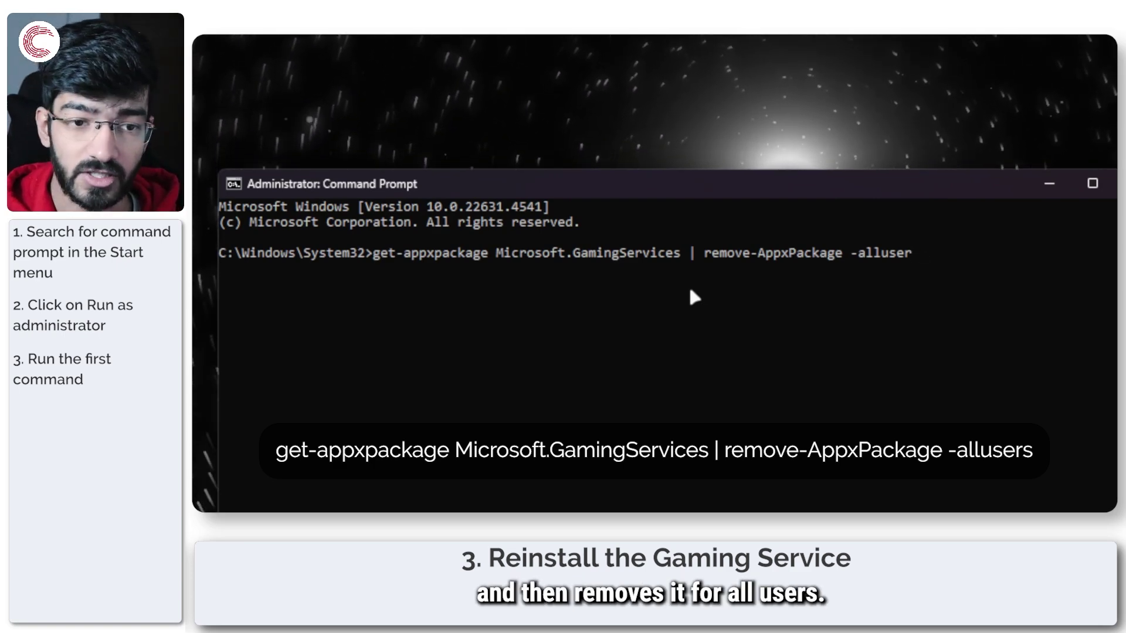
key("BackSpace")
key("BackSpace")
key("BackSpace")
key("BackSpace")
key("BackSpace")
key("BackSpace")
key("BackSpace")
key("BackSpace")
key("BackSpace")
key("BackSpace")
key("BackSpace")
key("BackSpace")
key("BackSpace")
key("BackSpace")
key("BackSpace")
key("BackSpace")
key("BackSpace")
key("BackSpace")
key("BackSpace")
key("BackSpace")
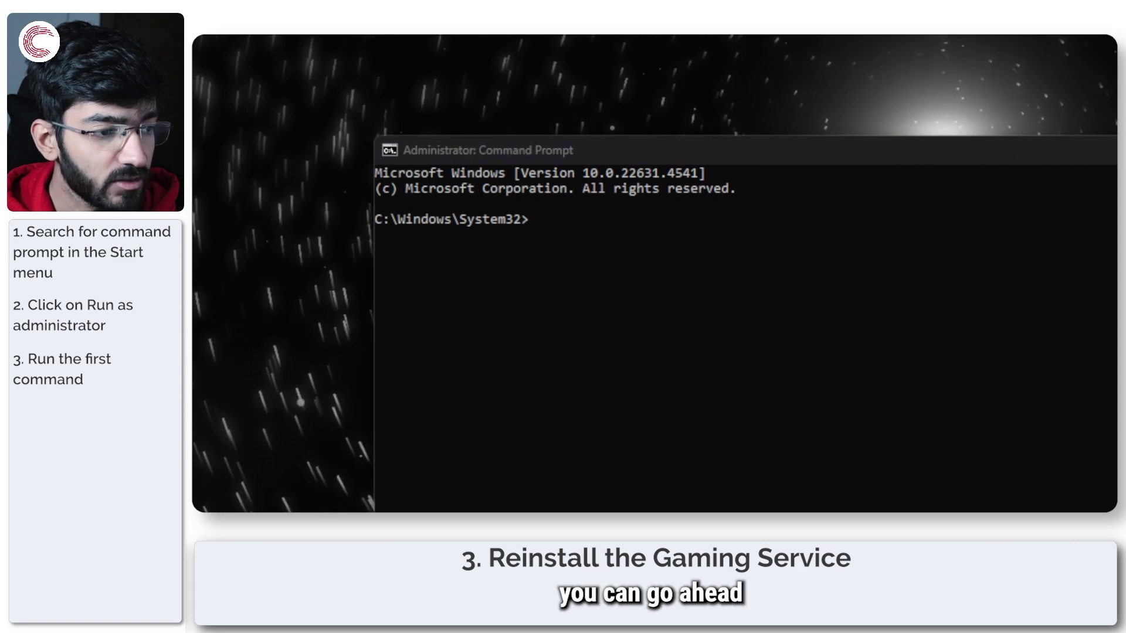
left_click(597, 269)
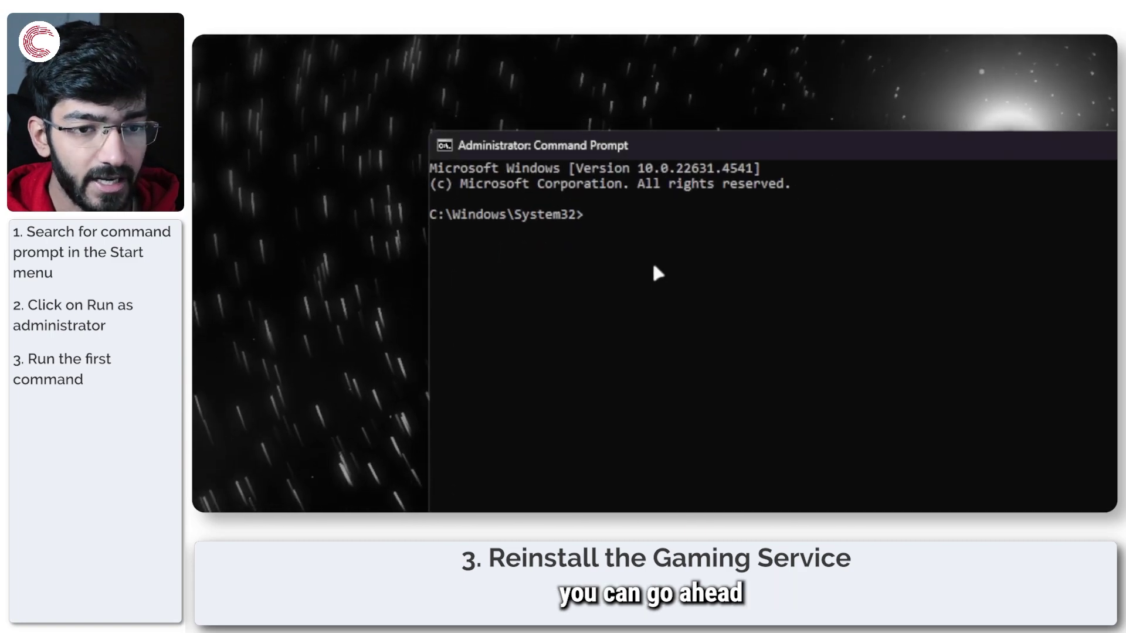
Step: Run the pasted ms-windows-store command for Gaming Services, then close the Store and console
type("start ms-windows-store://pdp/?productid=9MWPM2CQNLHN")
key("Return")
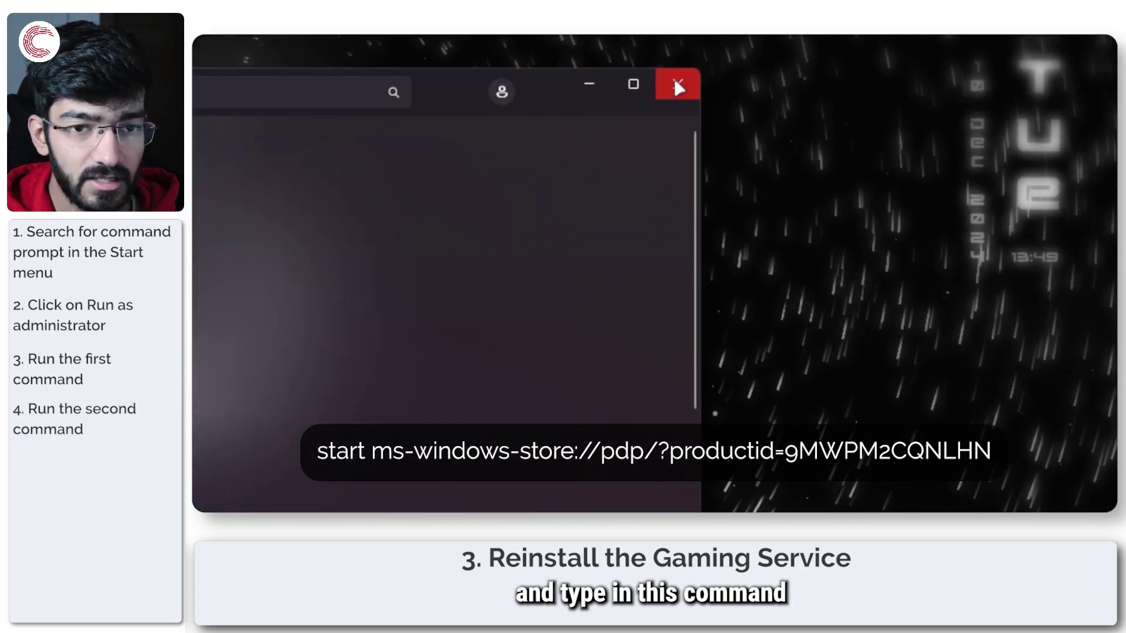
left_click(676, 85)
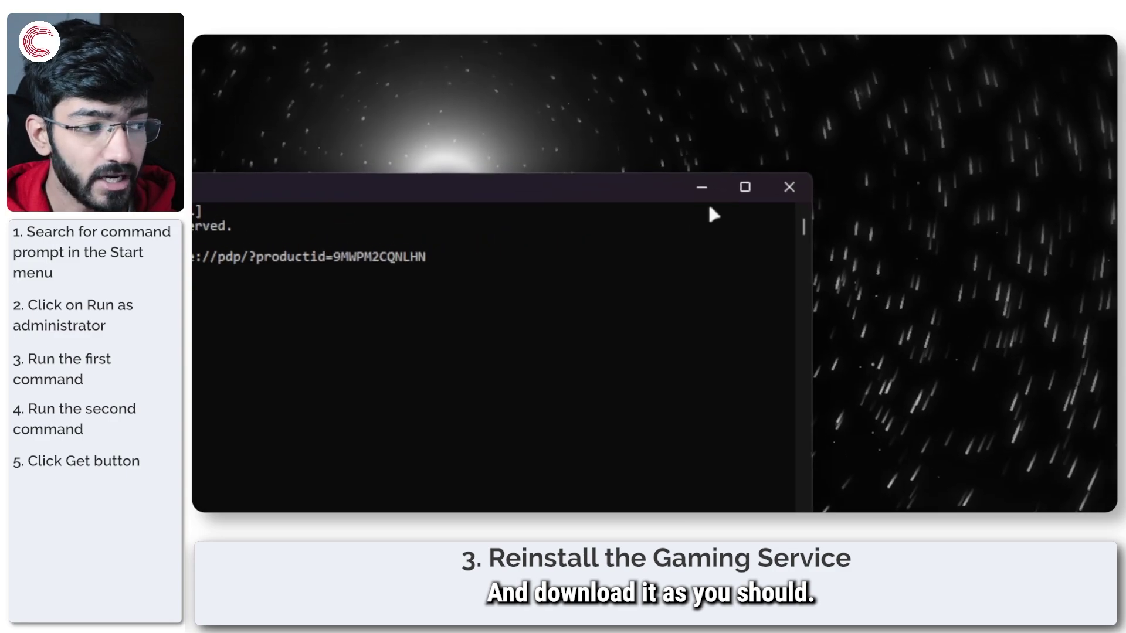
left_click(801, 186)
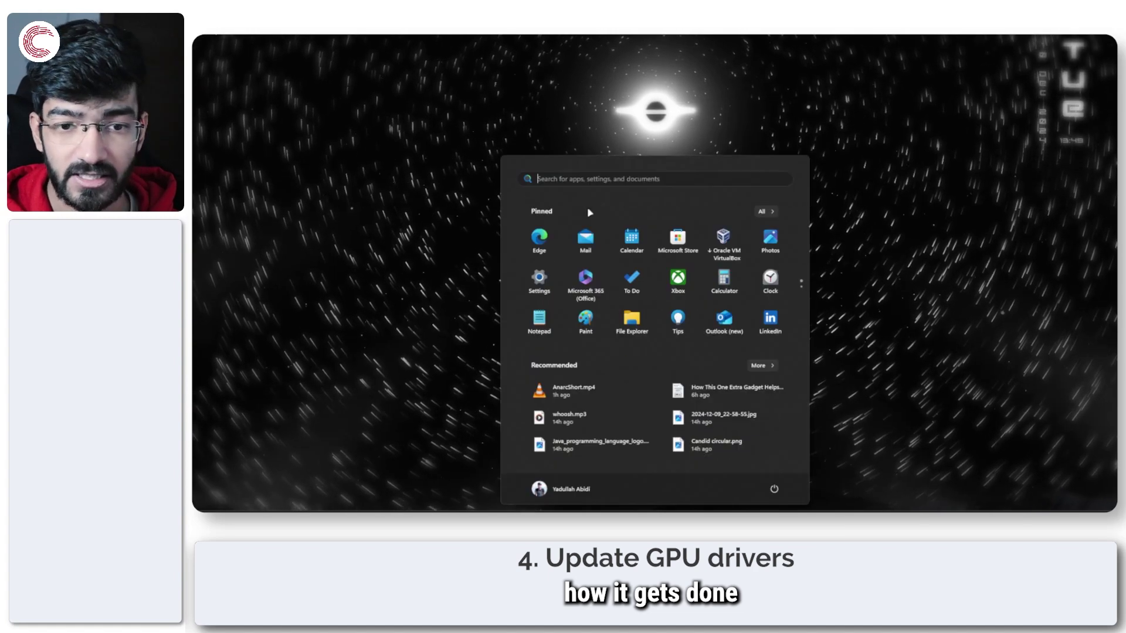
Step: Search Start for 'nvidia' and launch the NVIDIA app
type("nvidia")
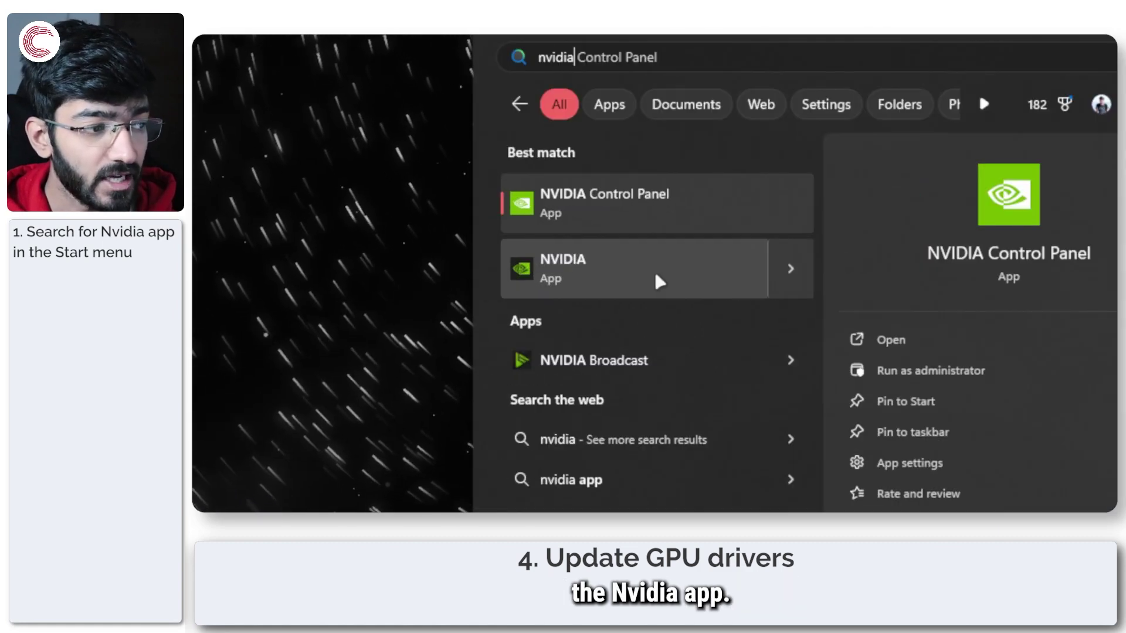
left_click(561, 287)
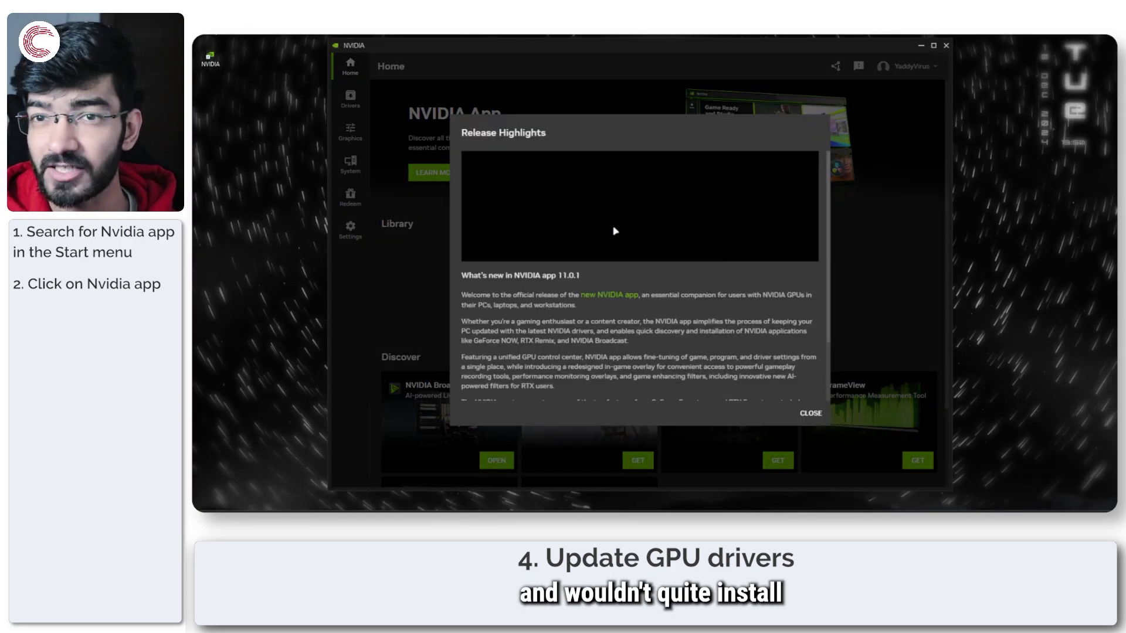
Step: Scroll through the NVIDIA app's Release Highlights, then close the dialog
scroll(672, 297, "down", 2)
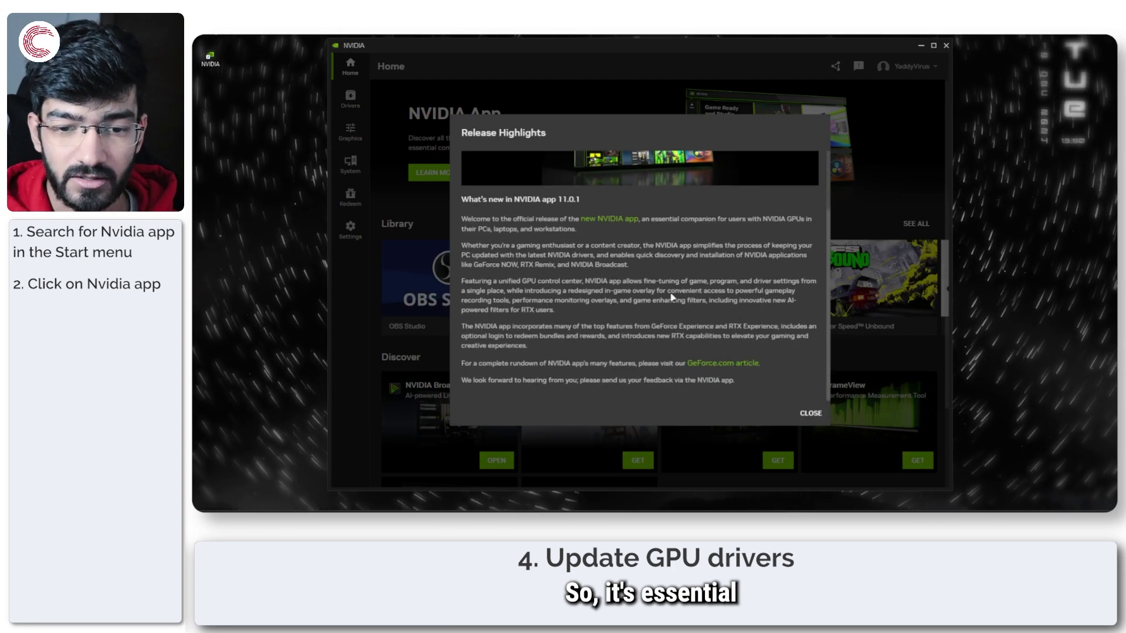
scroll(672, 298, "up", 2)
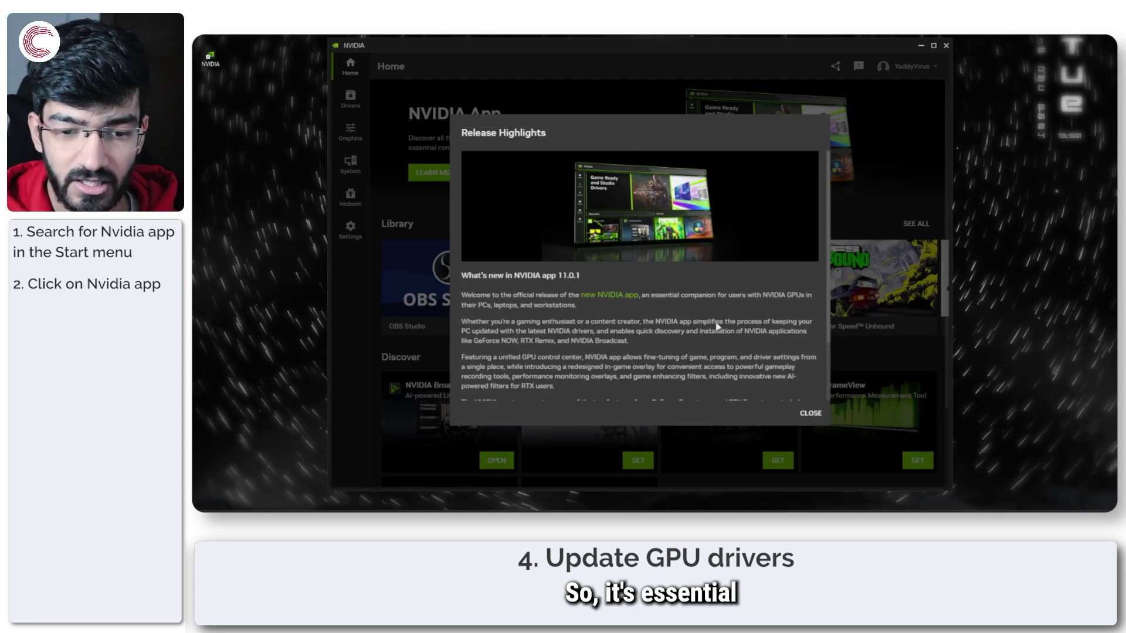
left_click(810, 413)
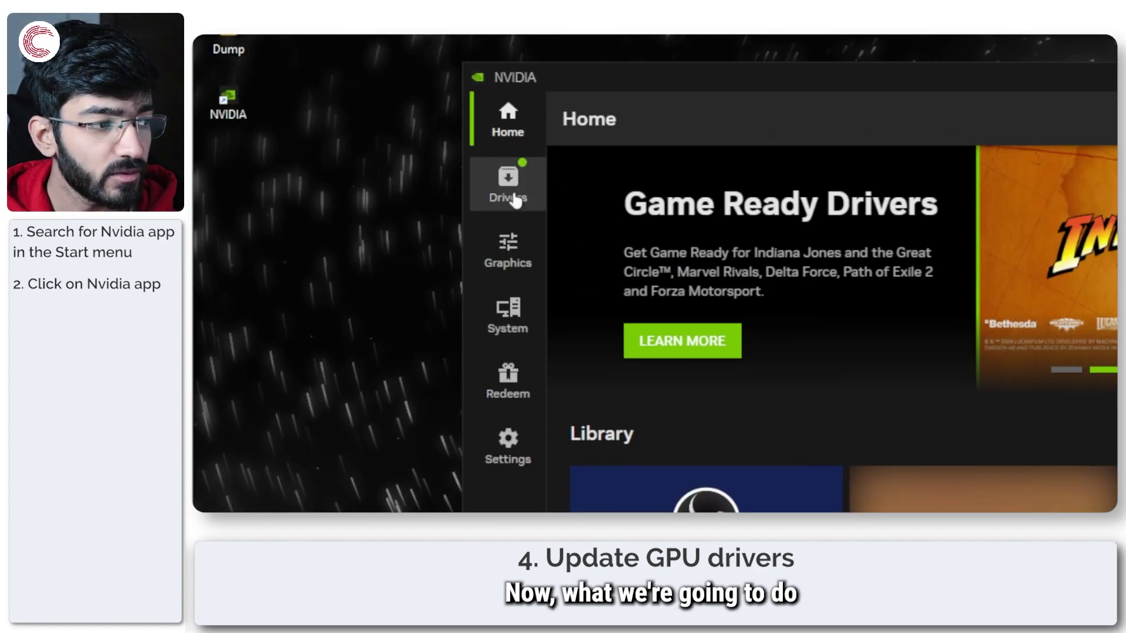
Step: Download the latest driver from the Drivers page, keeping the Game Ready Driver type
left_click(354, 106)
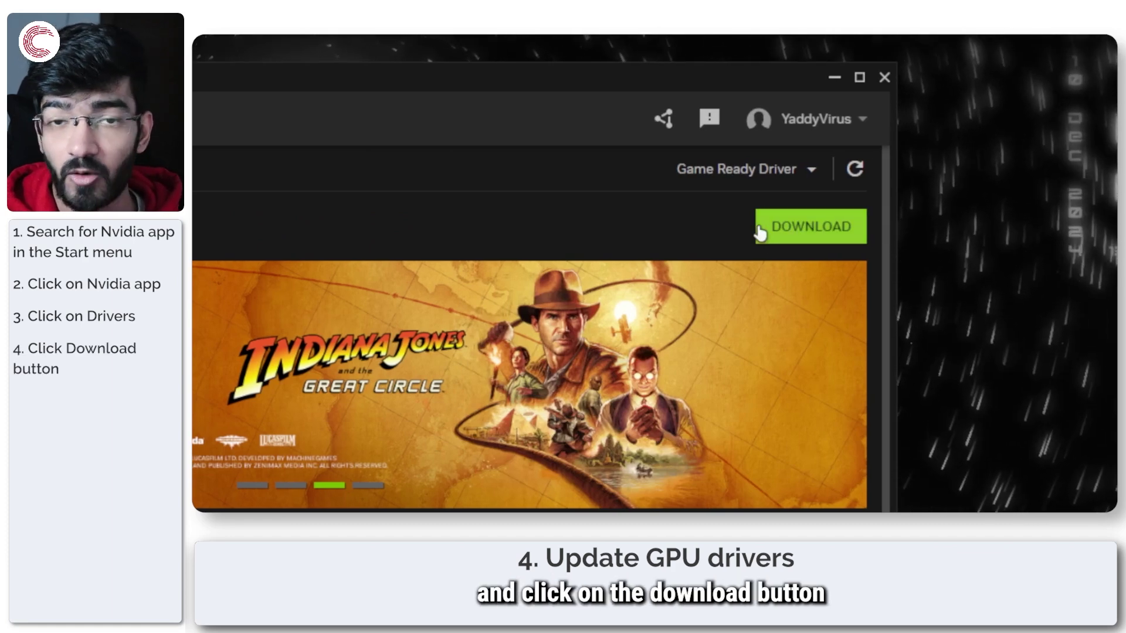
left_click(817, 229)
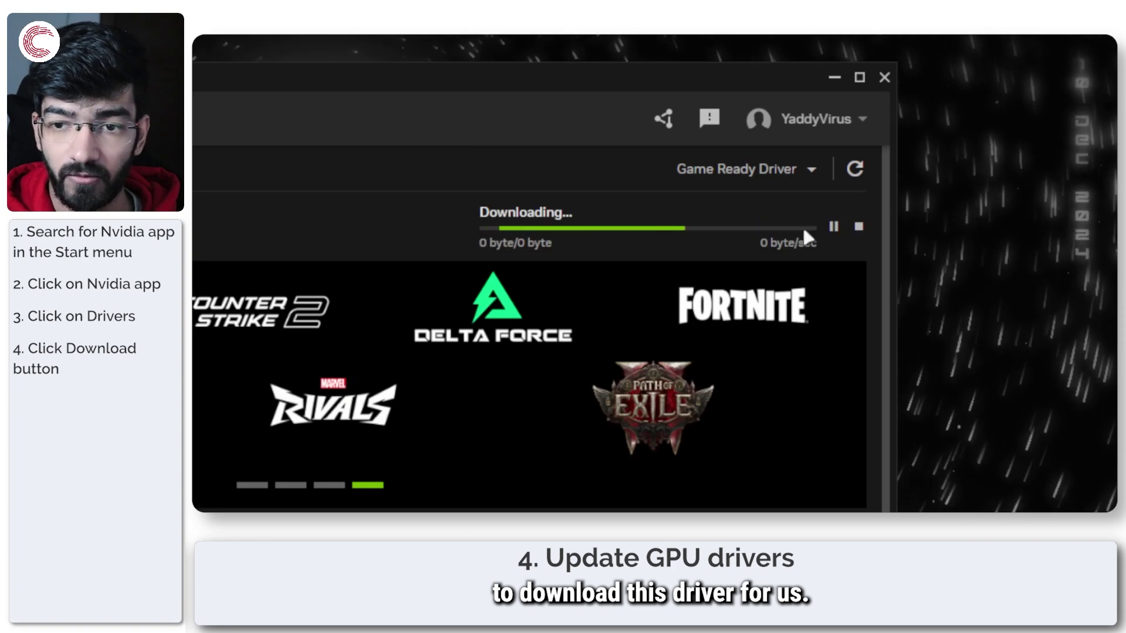
left_click(761, 175)
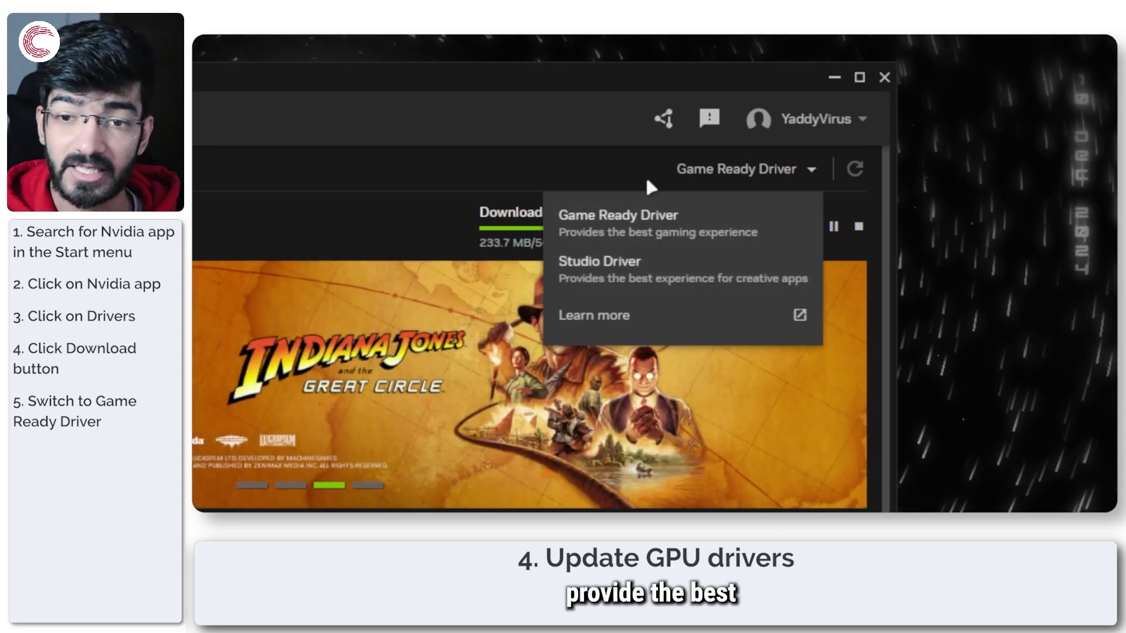
left_click(644, 174)
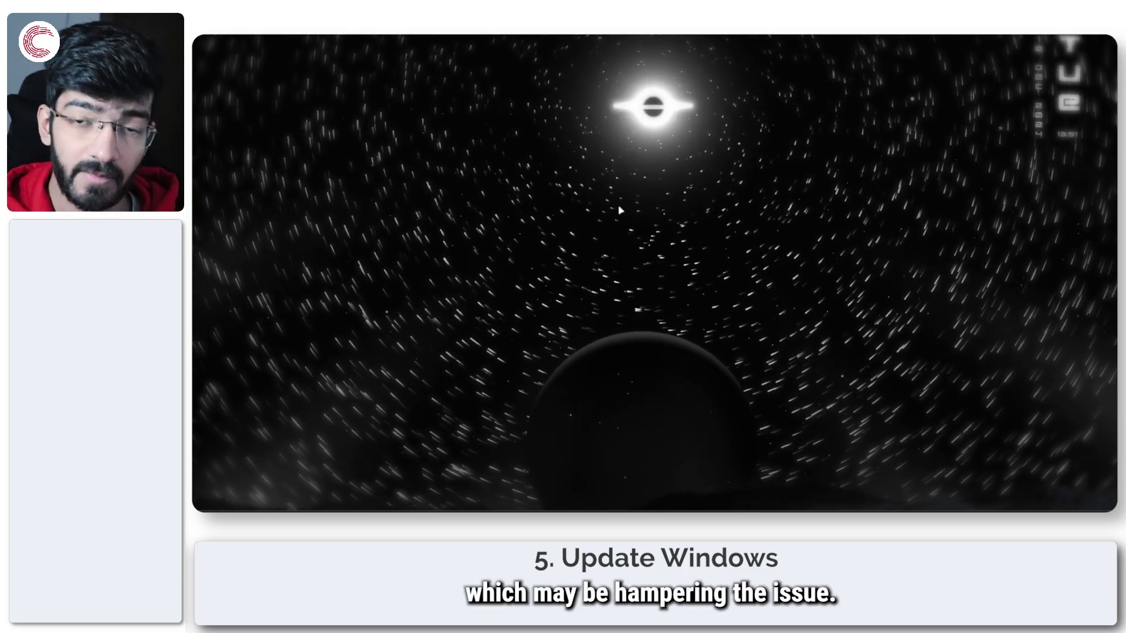
Step: Open Windows Settings and go to the Windows Update page
key("super+i")
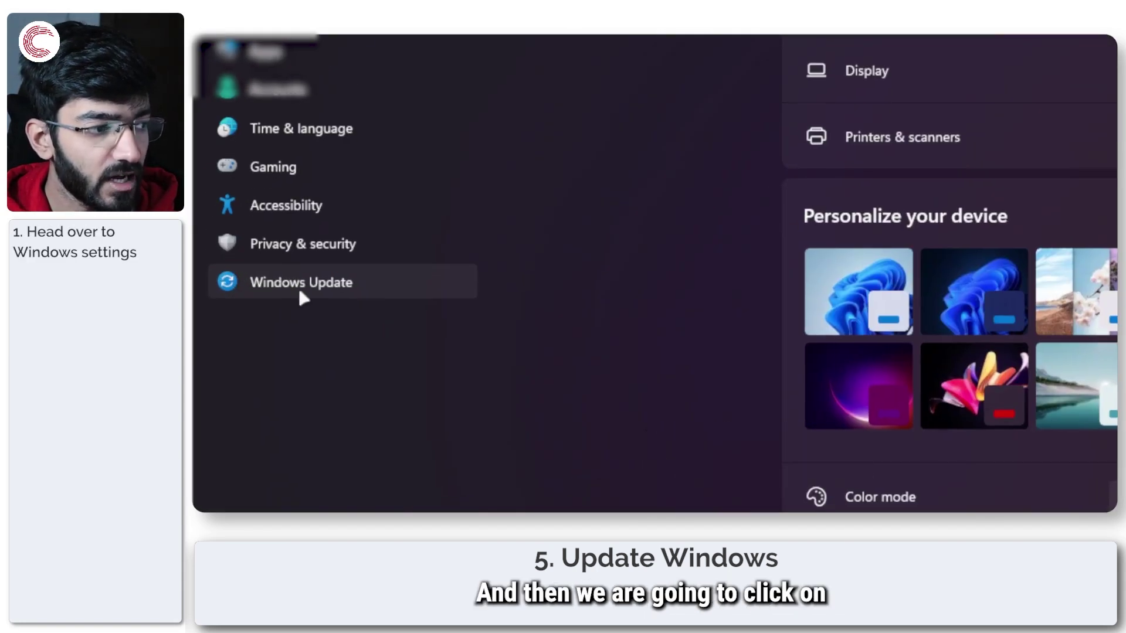
left_click(301, 292)
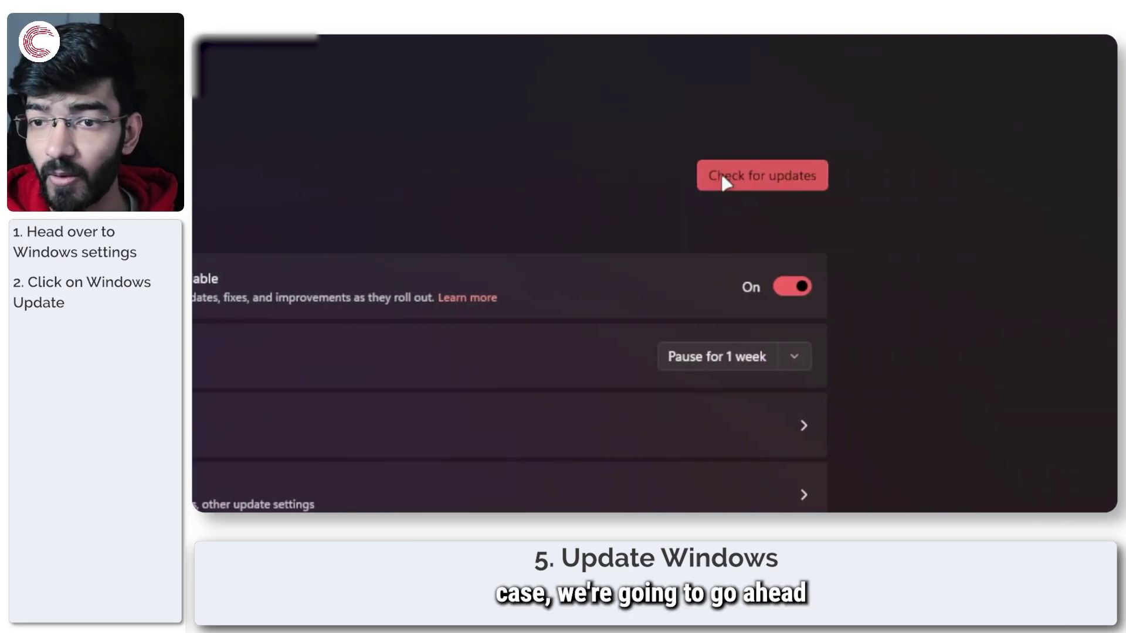
Step: Run a Windows Update check so the Realtek and Defender updates appear
left_click(723, 180)
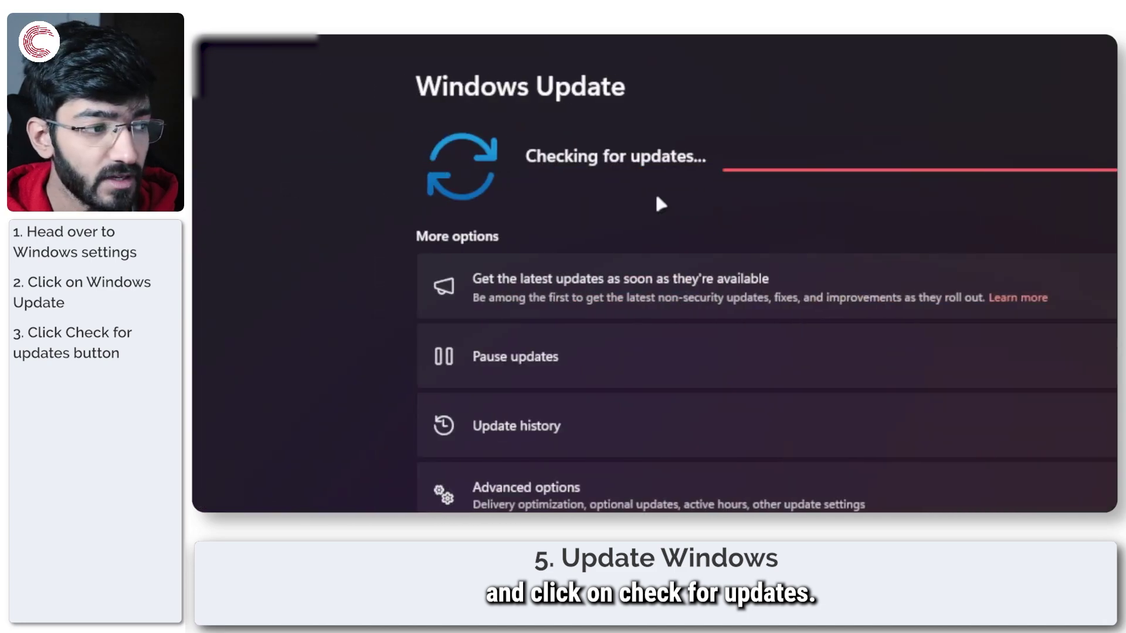